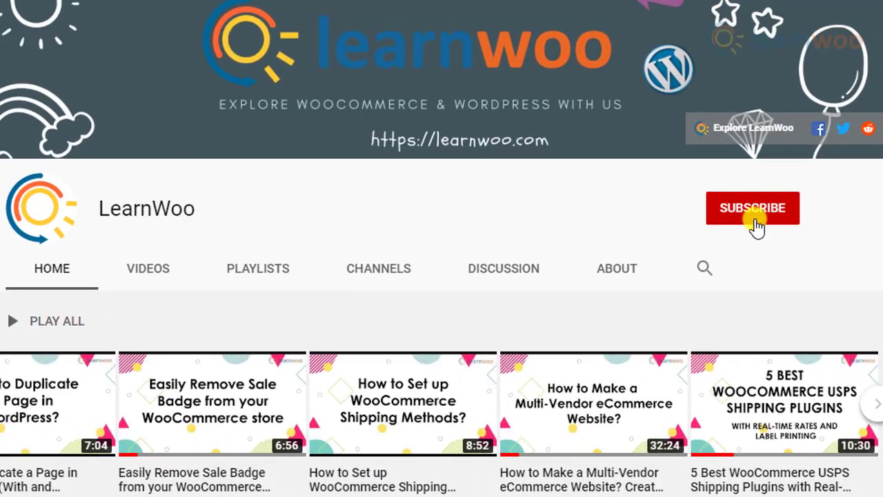
Subscribe to the LearnWoo channel and set its notification bell to All
left_click(757, 215)
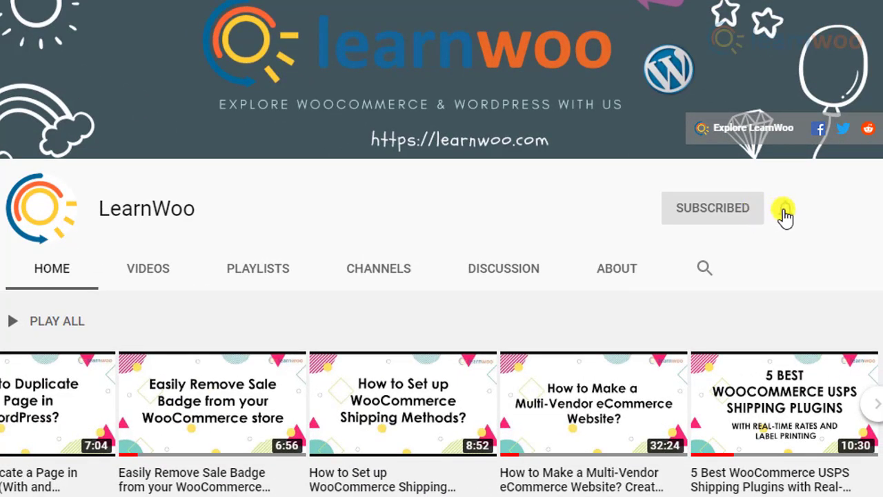
left_click(785, 211)
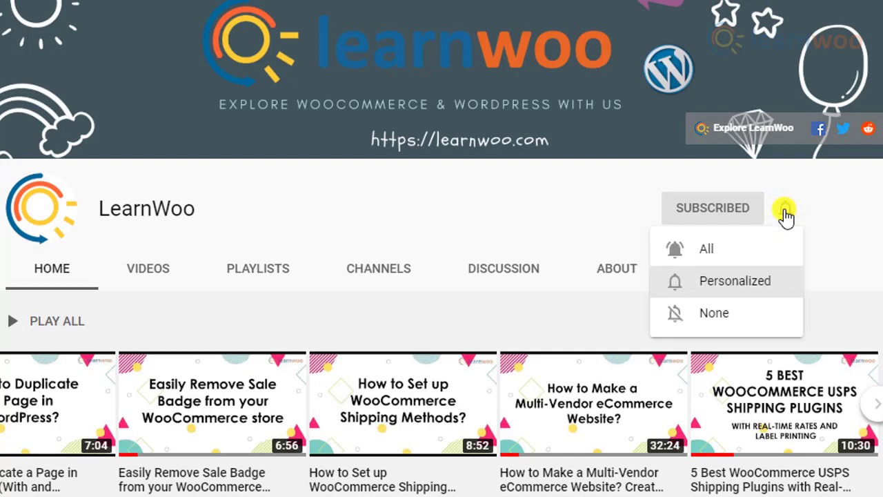
left_click(774, 250)
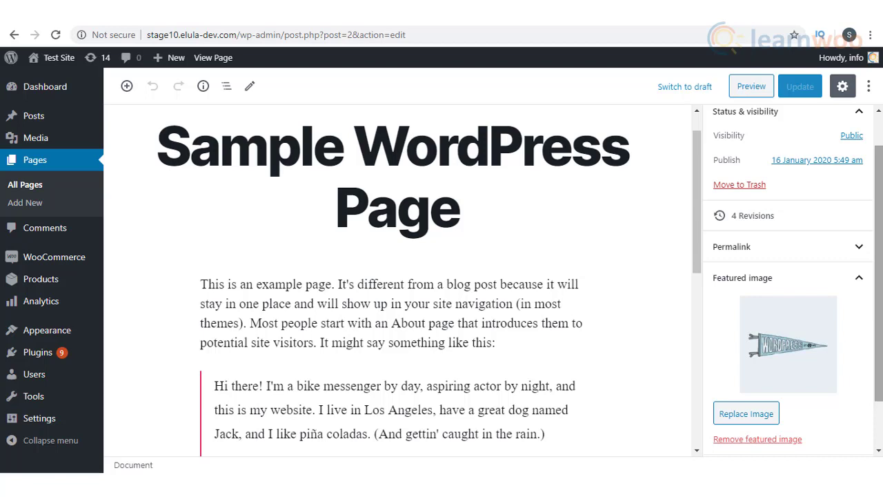
Copy all content of the Sample WordPress Page and paste it into a new blank page
left_click(868, 86)
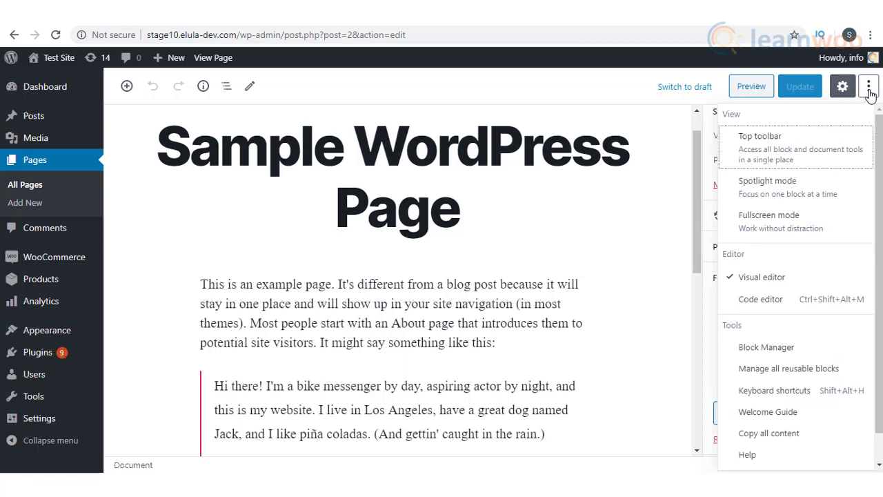
left_click(785, 439)
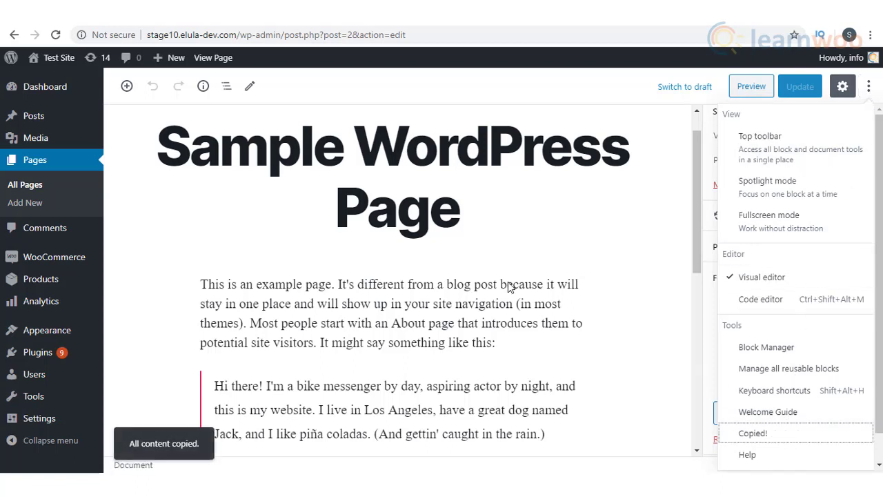
left_click(39, 205)
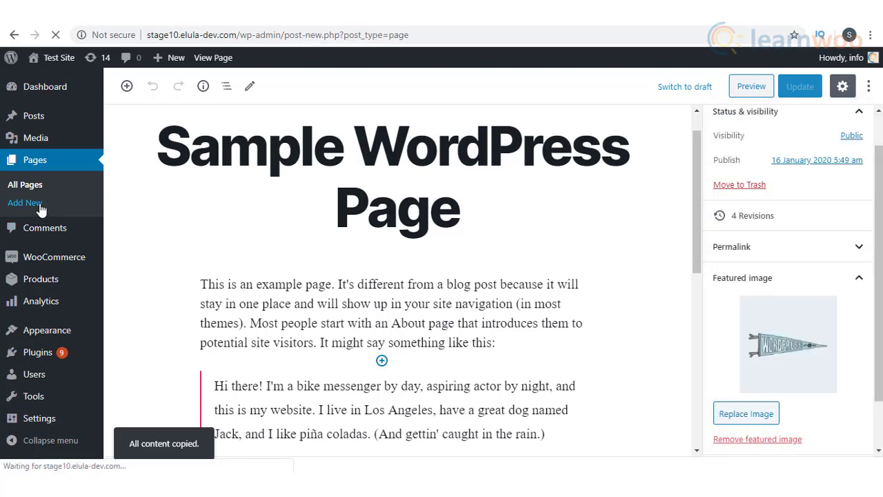
right_click(262, 262)
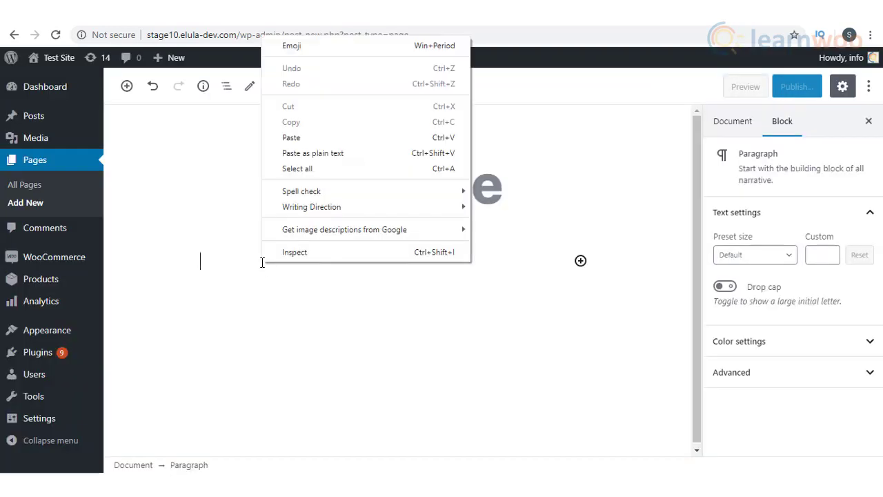
left_click(307, 143)
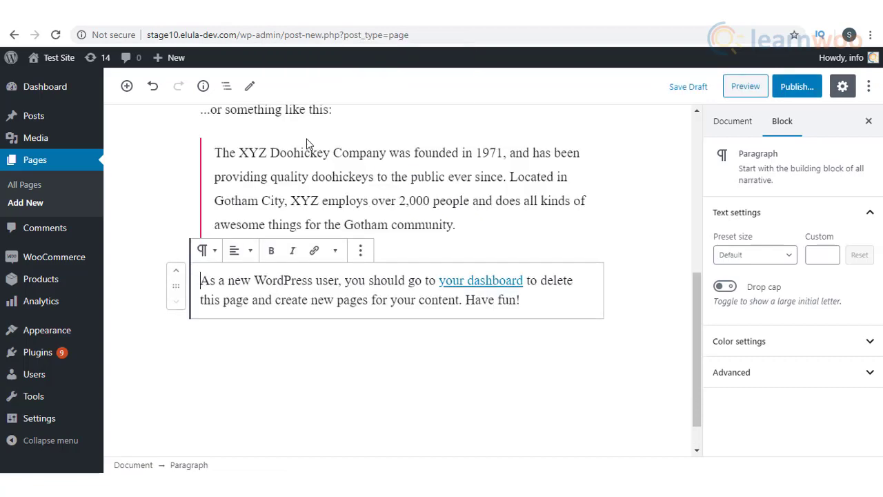
scroll(360, 229, "up", 1)
scroll(359, 229, "up", 2)
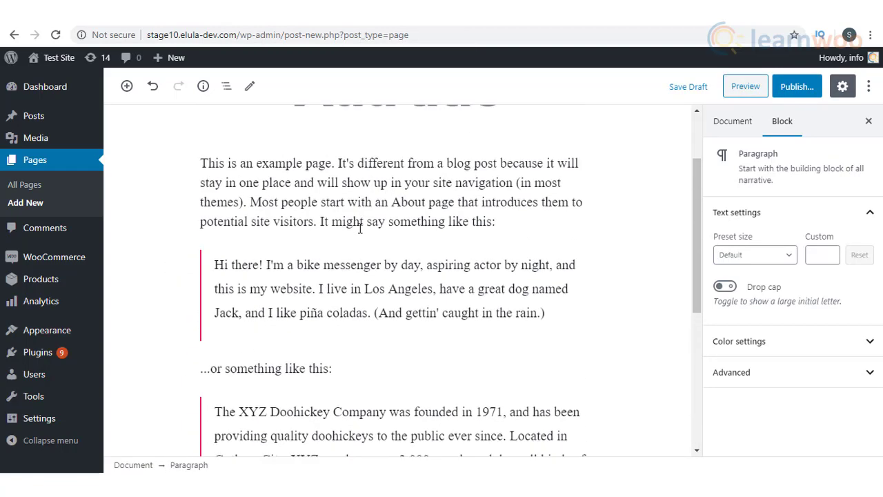
scroll(359, 232, "up", 3)
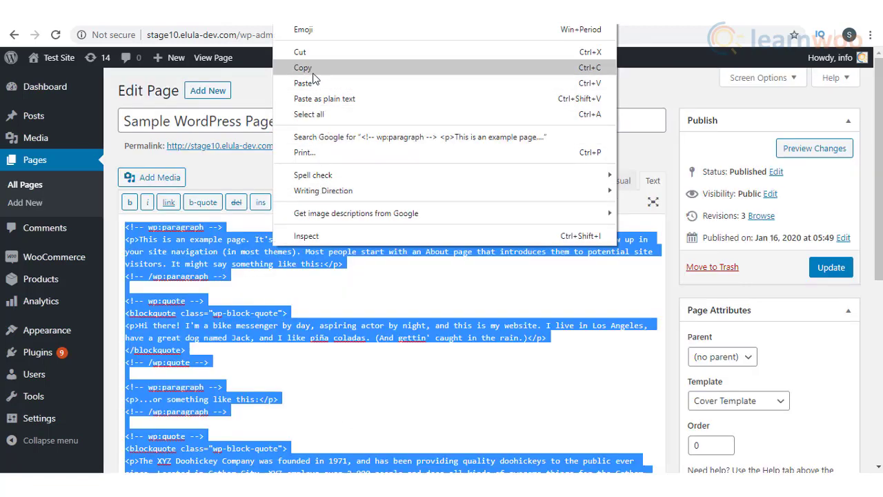
Paste the copied page HTML into a new page titled 'Copy 2 - WordPress Sample Page'
left_click(312, 70)
left_click(33, 204)
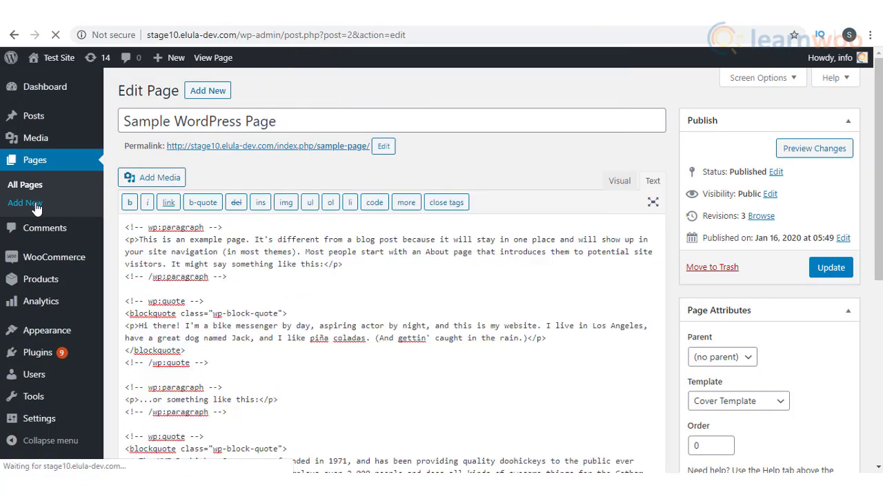
right_click(161, 231)
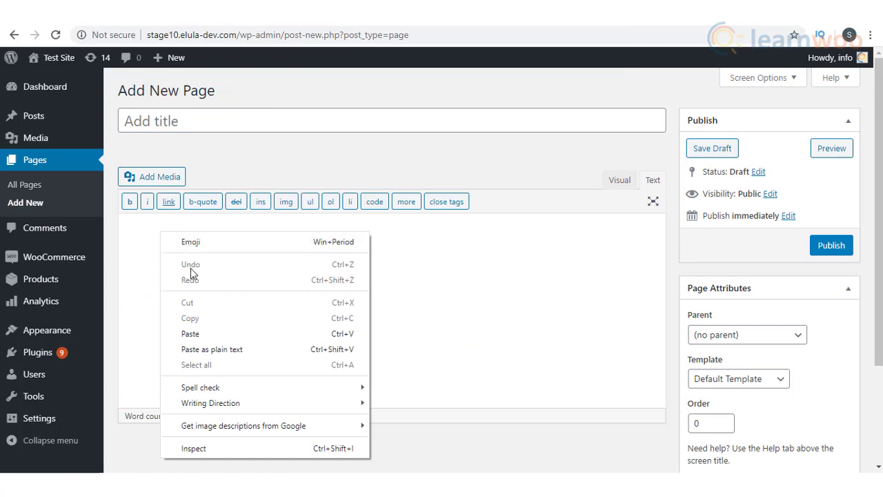
left_click(193, 336)
scroll(197, 340, "up", 5)
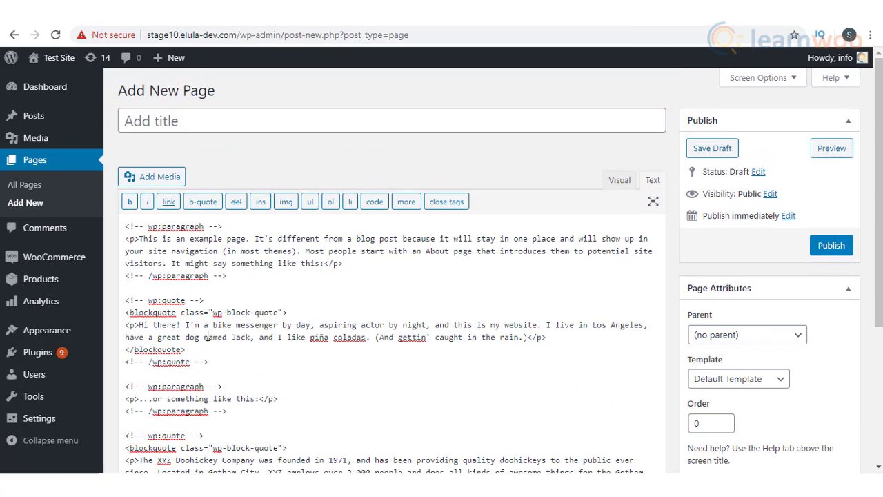
type("Copy 2 - WordPress Sample Page")
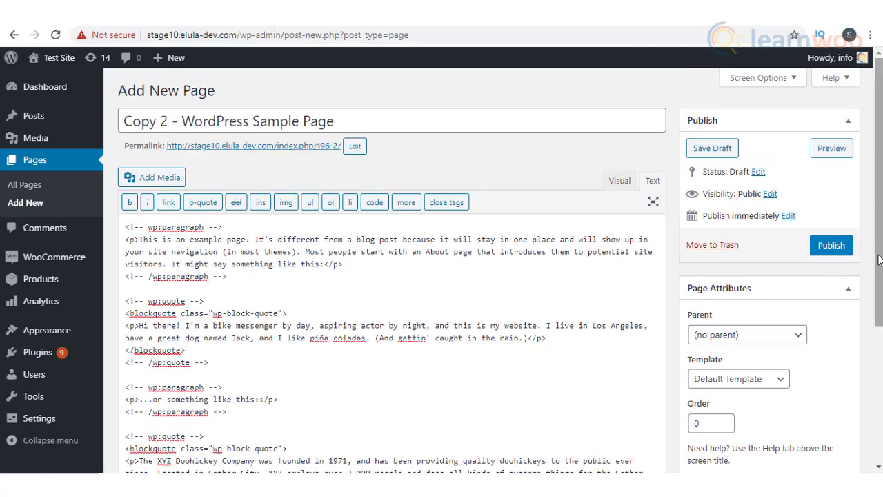
scroll(880, 259, "down", 3)
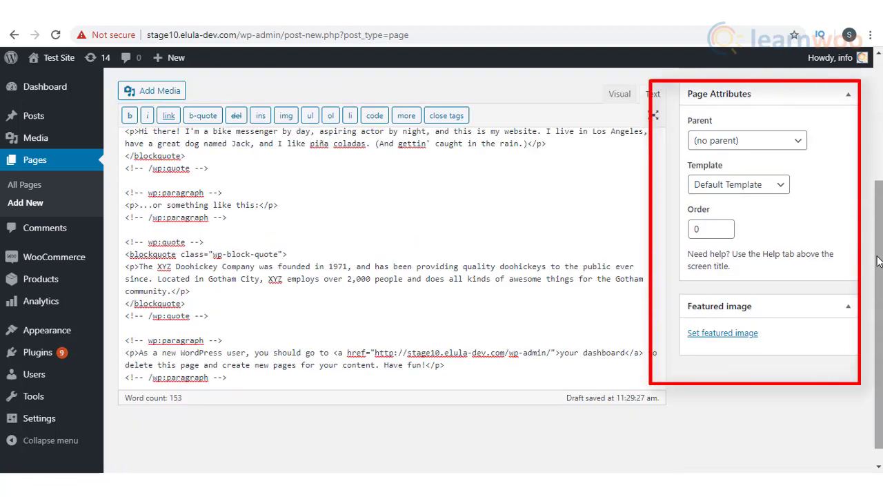
scroll(880, 261, "up", 3)
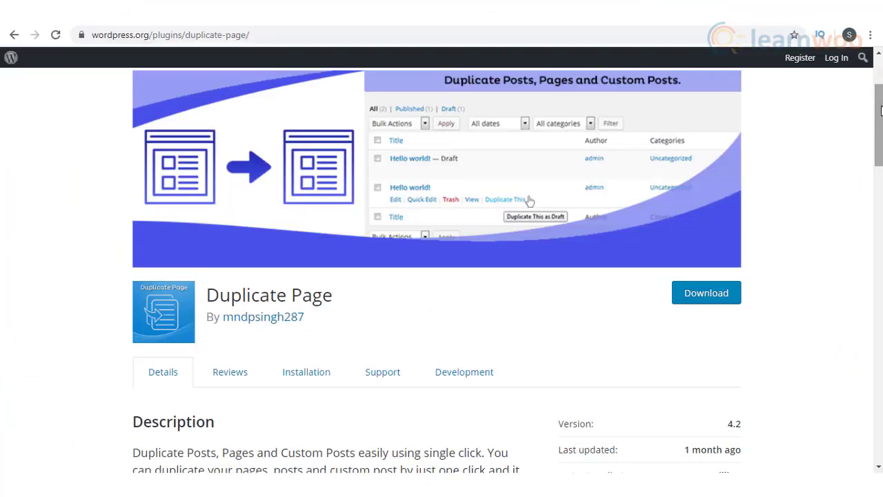
Scroll down through the Duplicate Page plugin description on wordpress.org and back to the top
scroll(881, 111, "down", 1)
scroll(881, 111, "down", 2)
scroll(881, 110, "down", 1)
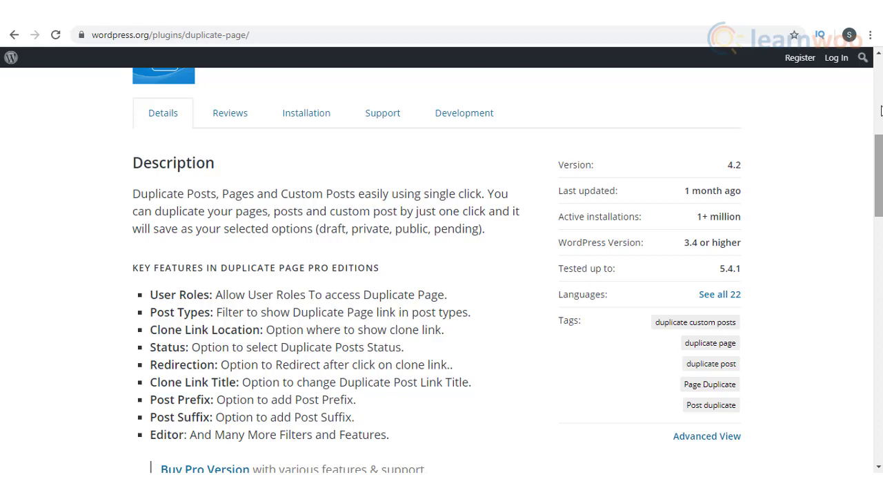
scroll(881, 110, "up", 1)
scroll(881, 111, "up", 1)
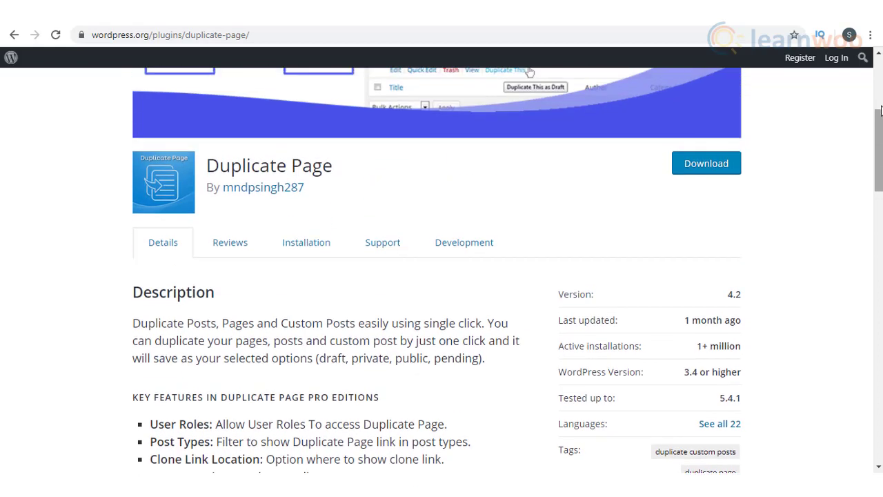
scroll(881, 110, "up", 1)
scroll(881, 111, "up", 1)
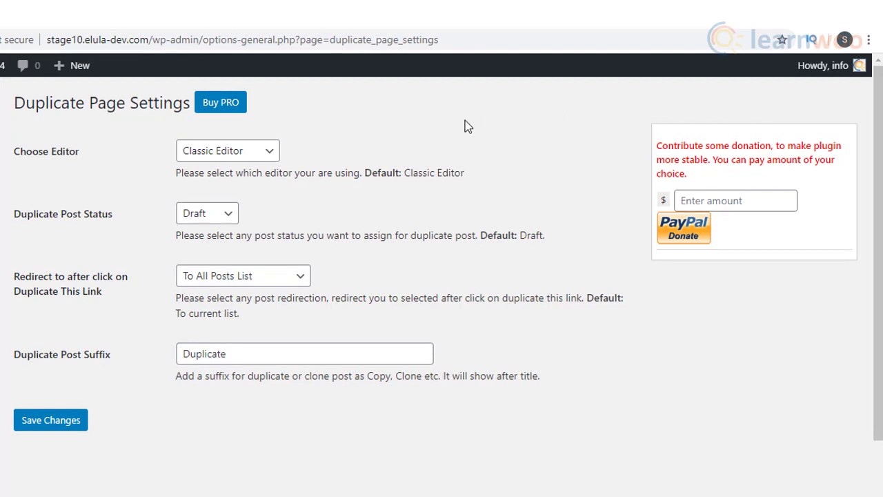
left_click(271, 157)
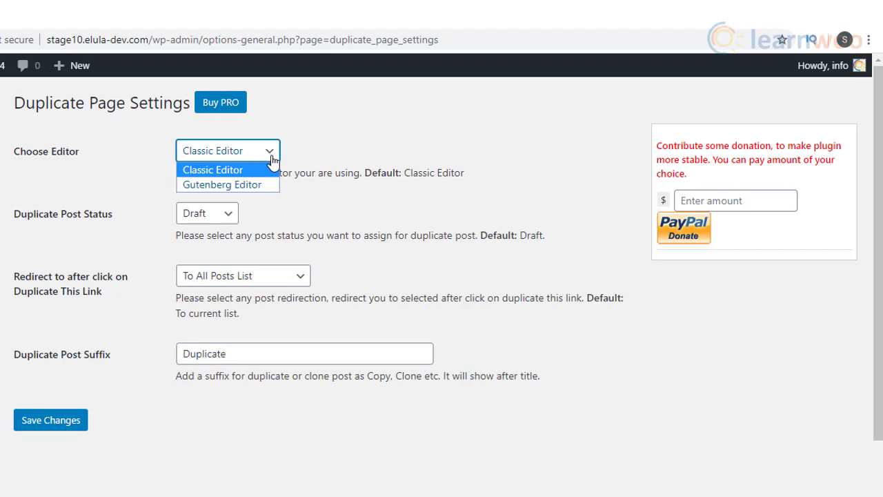
left_click(333, 154)
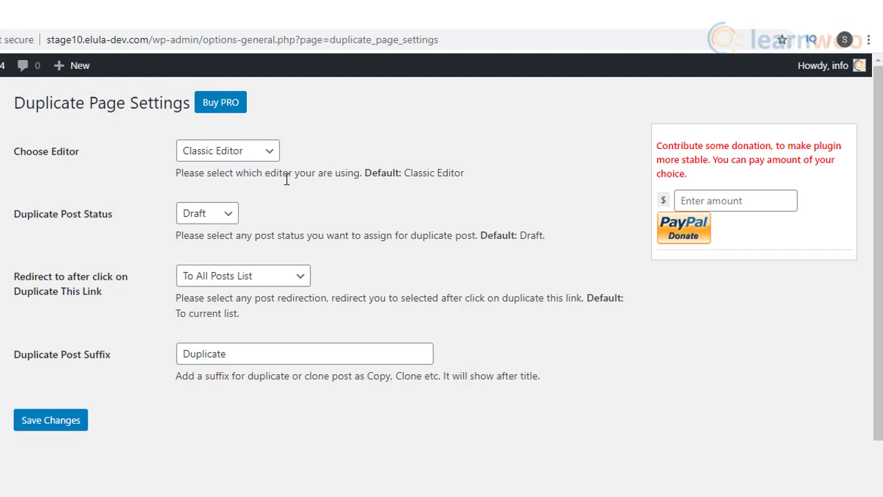
left_click(229, 215)
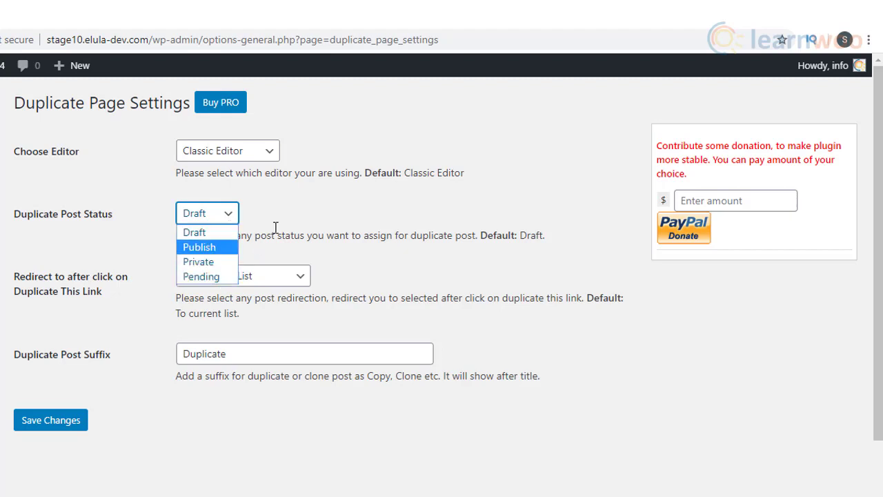
left_click(290, 210)
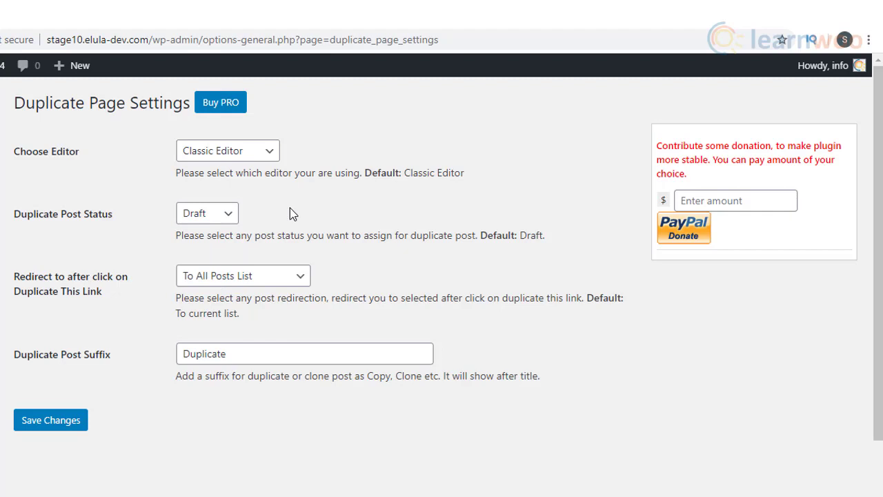
left_click(304, 281)
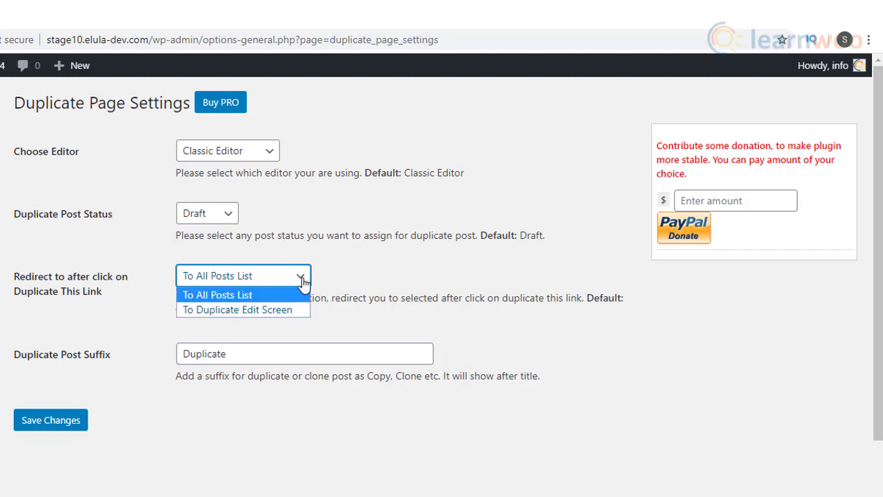
left_click(301, 280)
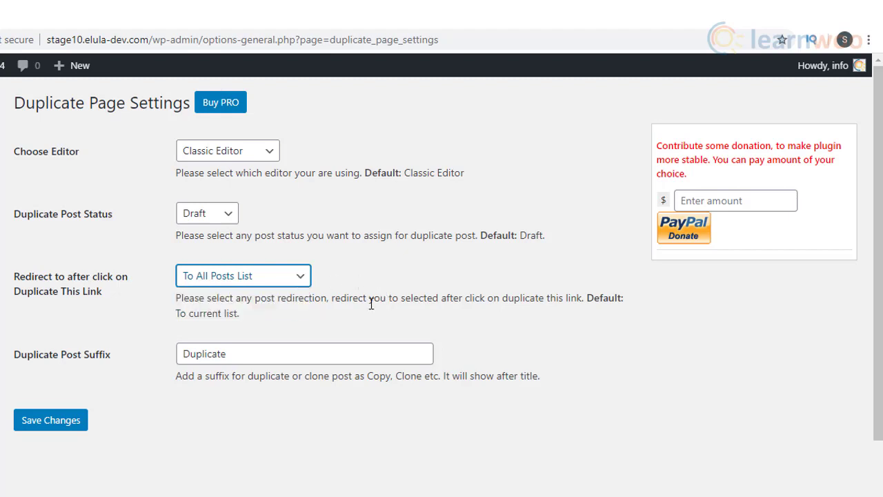
left_click(236, 357)
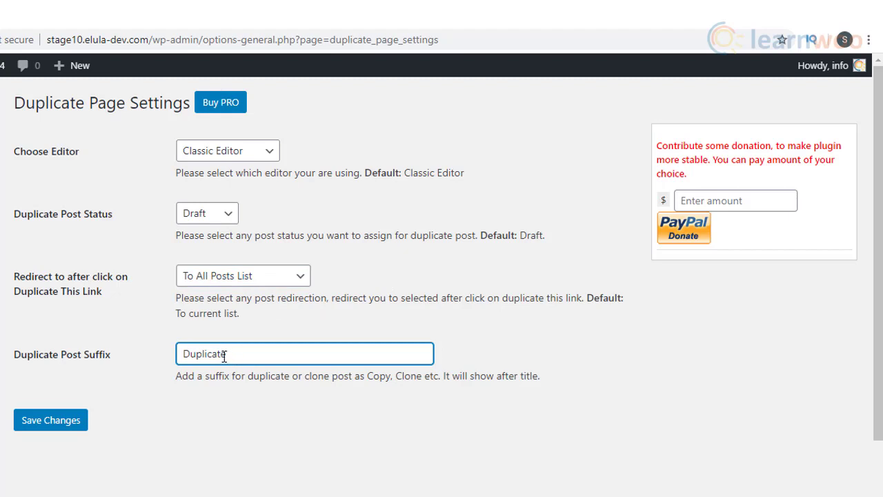
left_click_drag(224, 354, 157, 358)
left_click(254, 351)
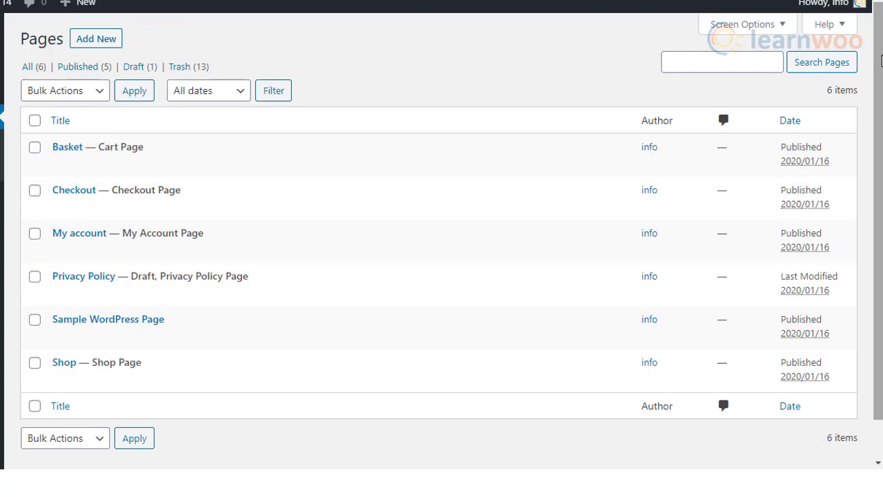
mouse_move(108, 324)
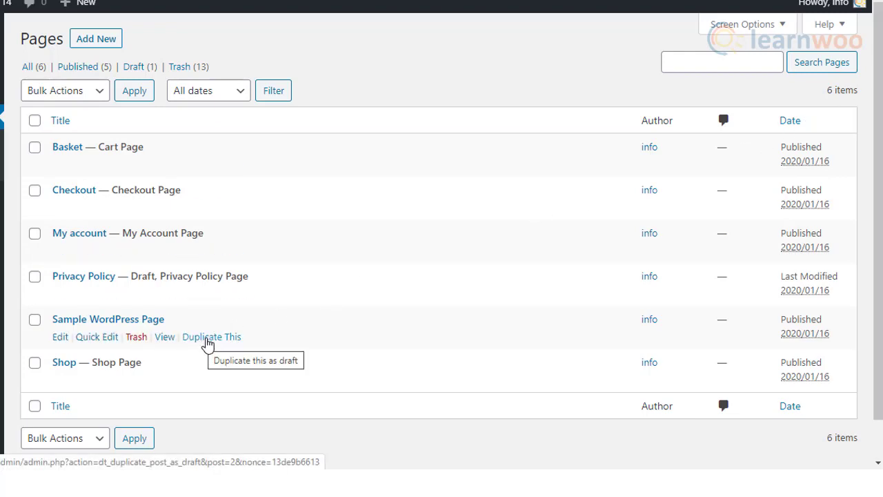
Duplicate Sample WordPress Page as a draft with the Duplicate This link in Pages
left_click(208, 338)
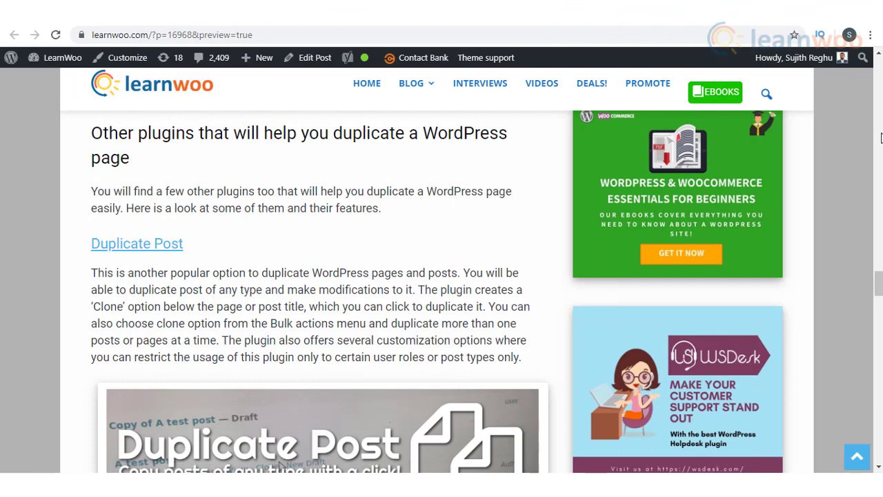
Scroll through the LearnWoo article's Duplicate Post and Post Duplicator plugin sections
scroll(881, 138, "down", 2)
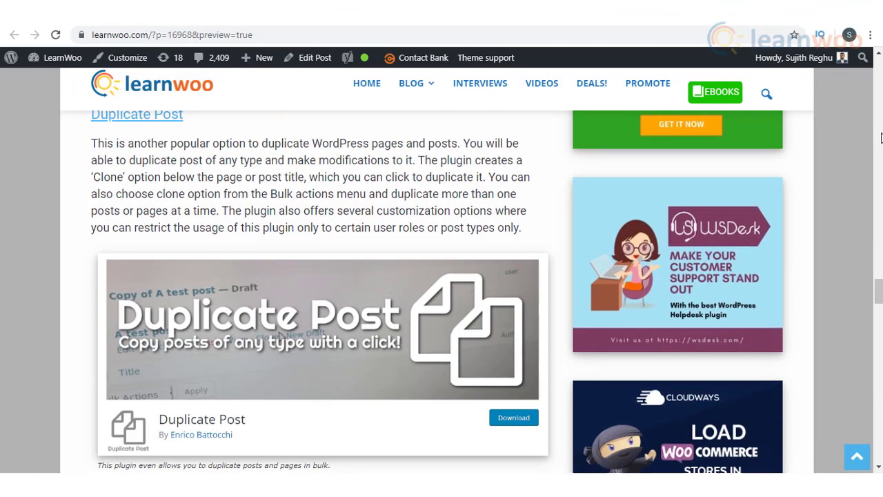
scroll(881, 138, "down", 3)
scroll(881, 138, "down", 2)
scroll(881, 138, "down", 1)
scroll(881, 138, "down", 2)
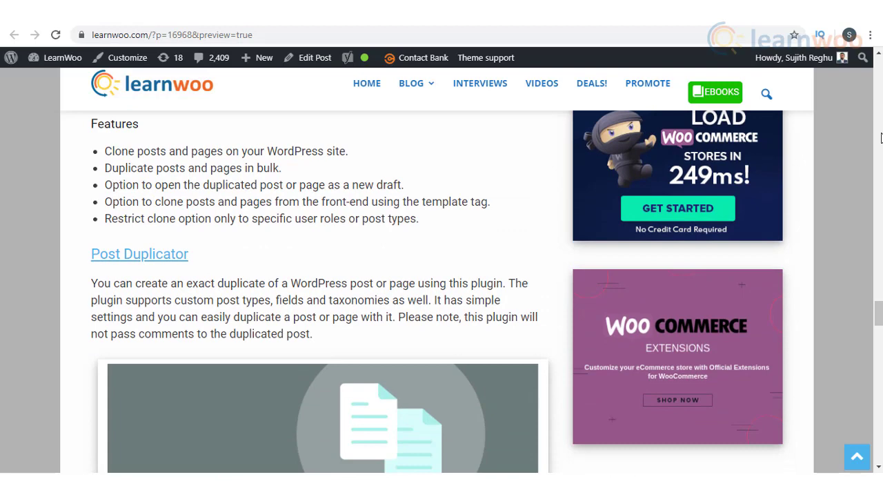
scroll(881, 138, "down", 1)
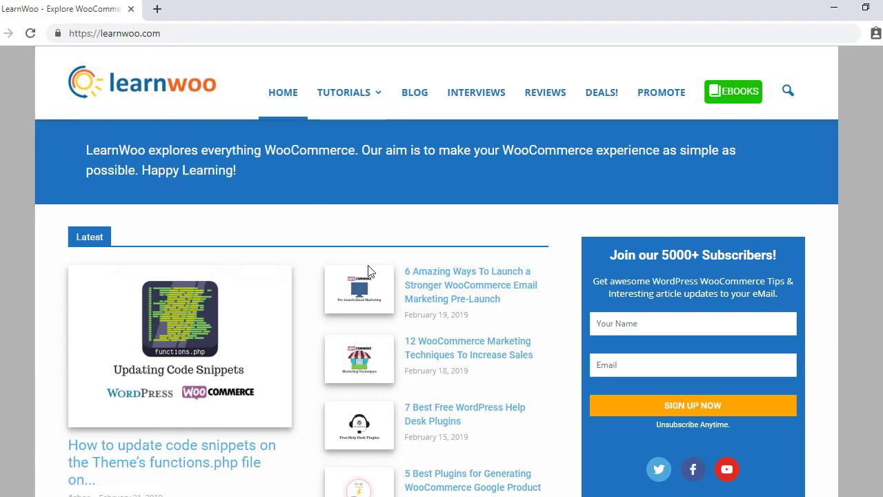
scroll(426, 369, "down", 1)
scroll(427, 362, "down", 3)
scroll(431, 357, "down", 4)
scroll(431, 357, "down", 2)
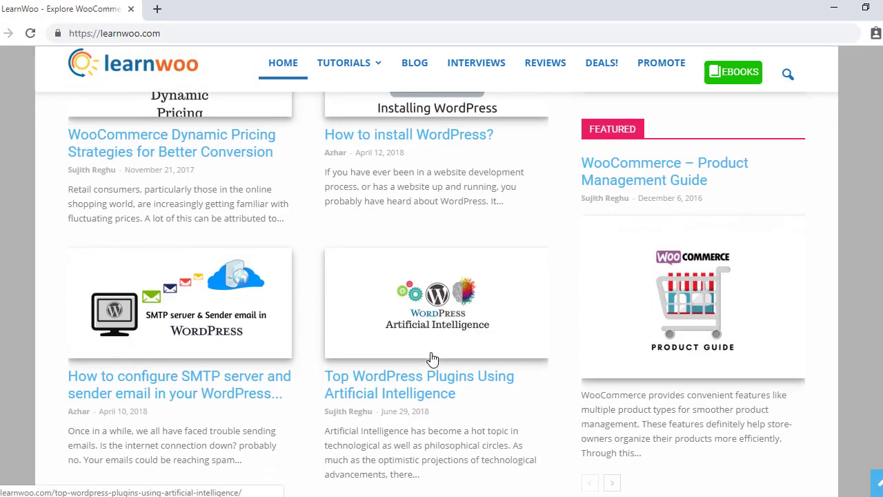
scroll(432, 358, "up", 2)
scroll(432, 357, "up", 3)
scroll(431, 355, "up", 5)
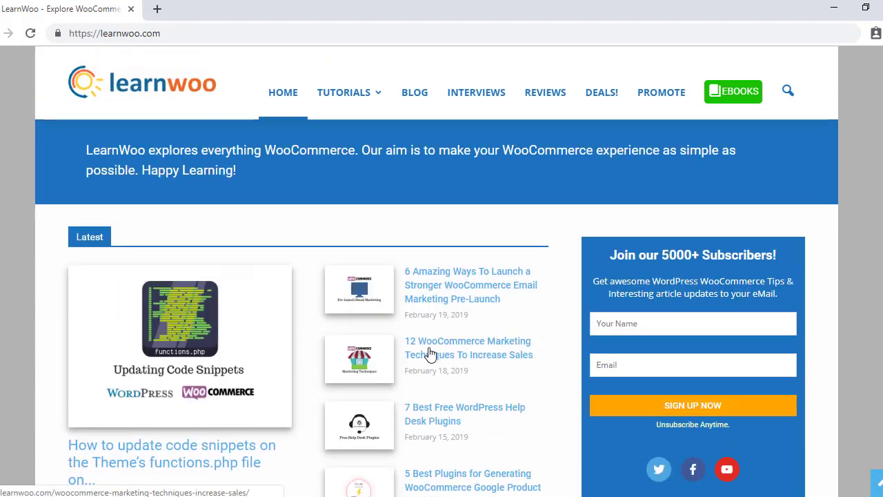